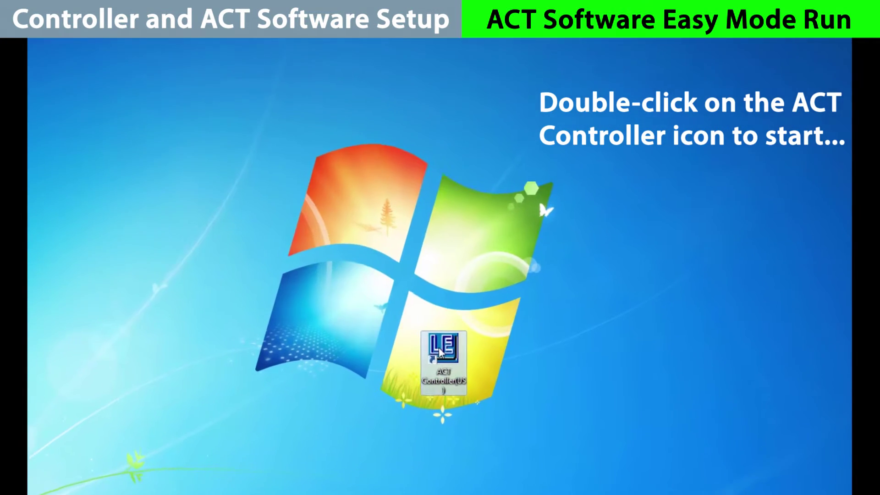
# - Start the ACT Controller in Easy Mode and set its communication port number to COM6
pyautogui.doubleClick(457, 348)
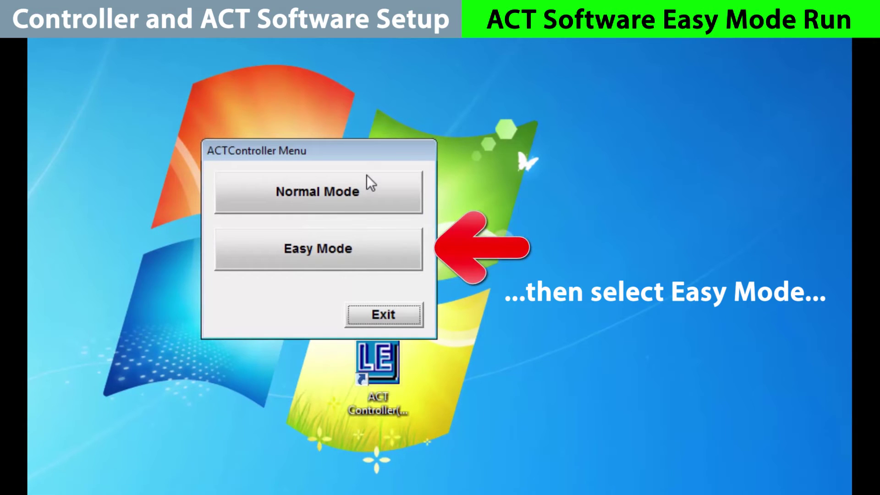
pyautogui.click(377, 255)
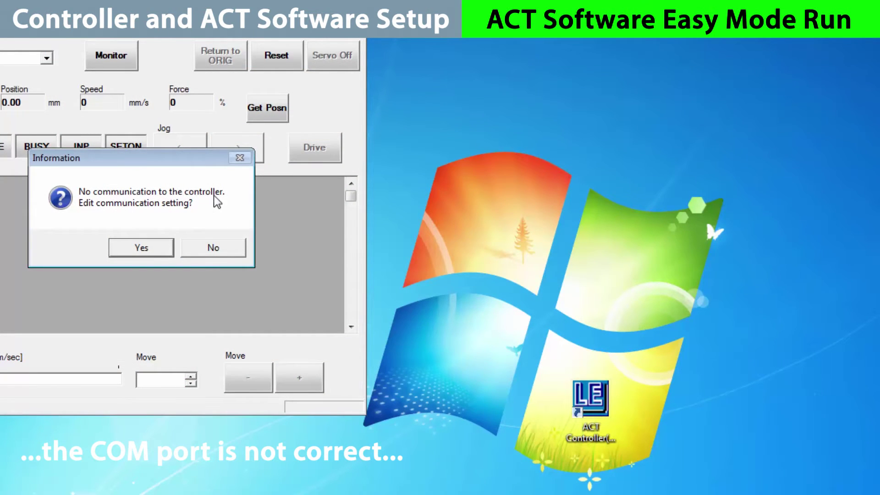
pyautogui.click(146, 249)
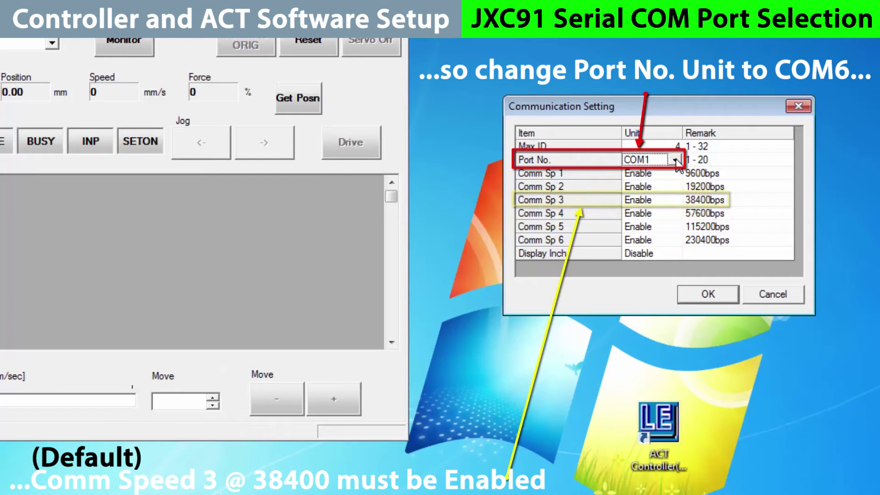
pyautogui.click(675, 160)
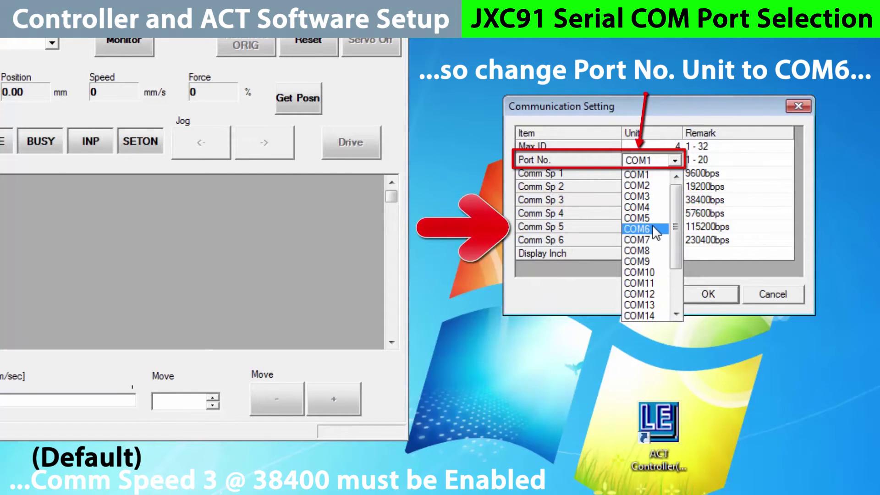
pyautogui.click(653, 228)
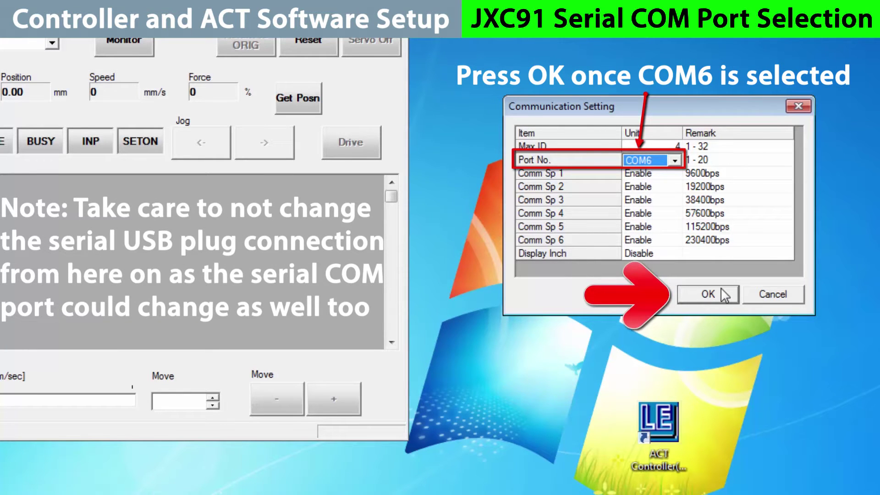
pyautogui.click(708, 294)
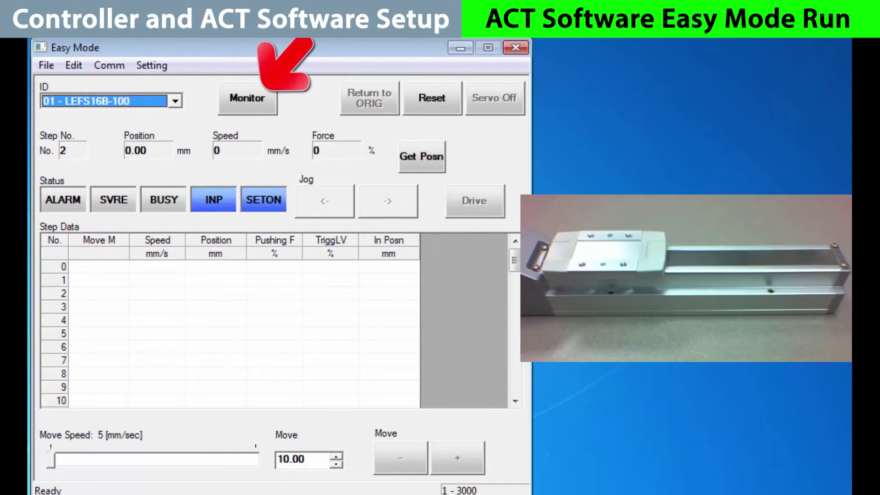
# - Switch the controller from Monitor to Test mode, acknowledge the safety notice, and return the actuator to its origin
pyautogui.click(256, 102)
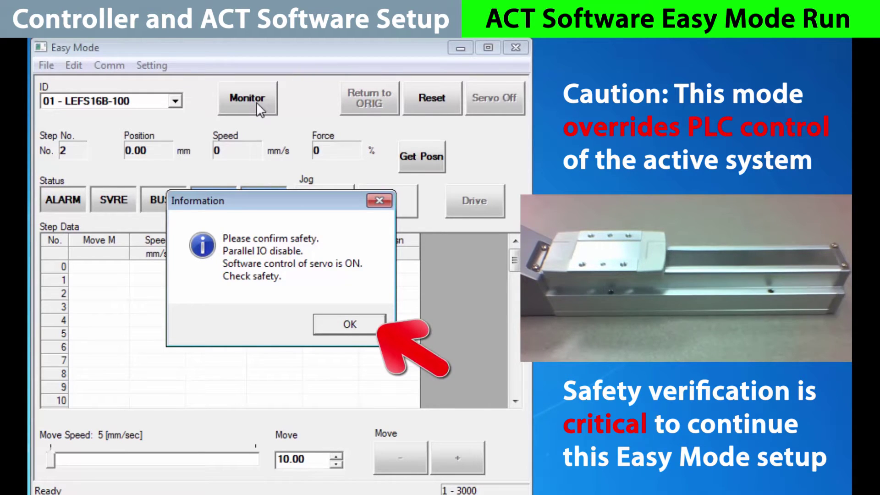
pyautogui.click(367, 324)
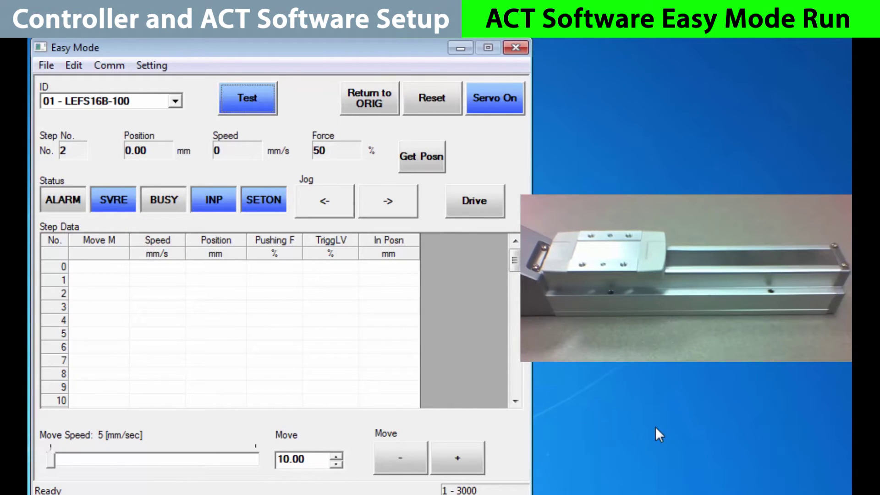
pyautogui.click(367, 102)
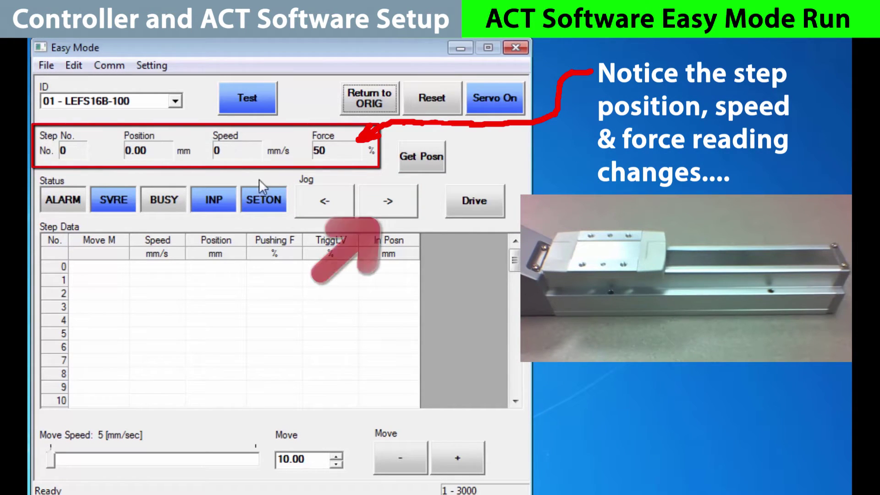
# - Jog the actuator forward to about 56 mm, and advance it by two 10 mm positive moves
pyautogui.click(390, 207)
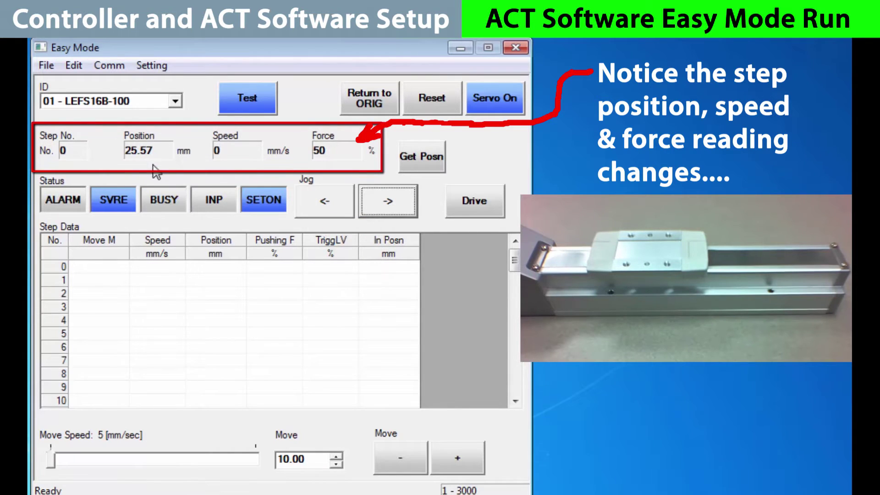
pyautogui.click(402, 209)
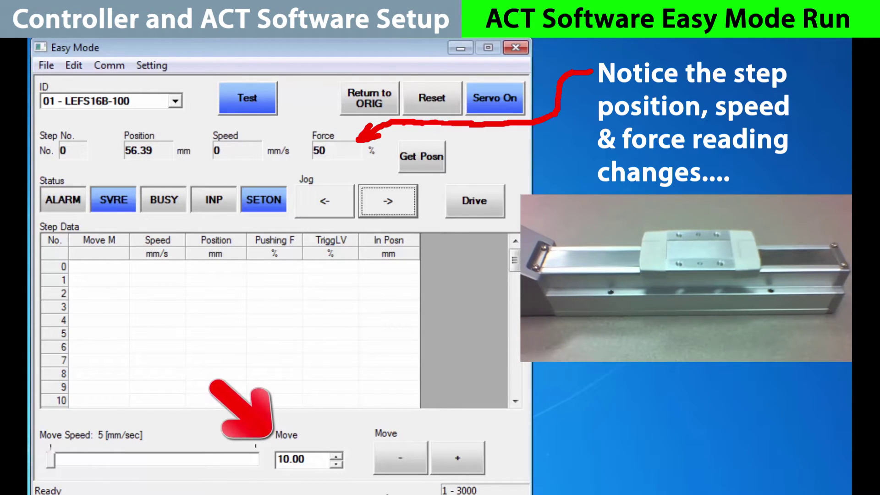
pyautogui.click(460, 455)
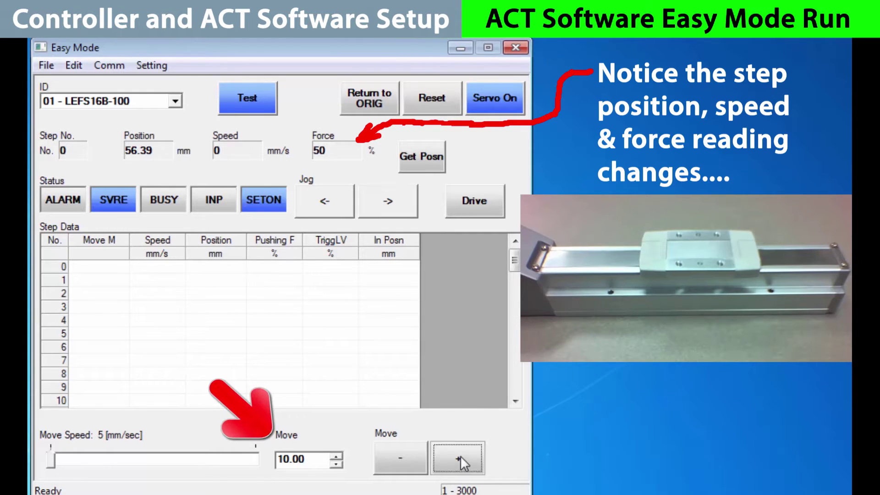
pyautogui.click(460, 456)
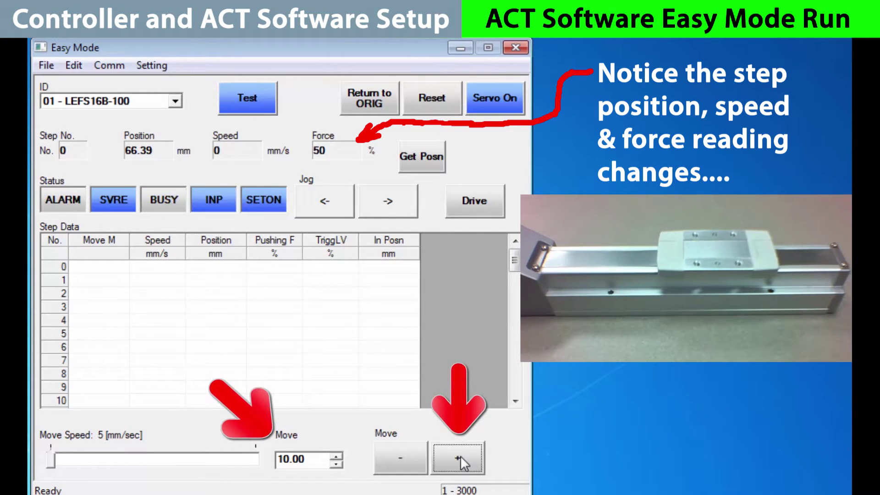
pyautogui.click(460, 455)
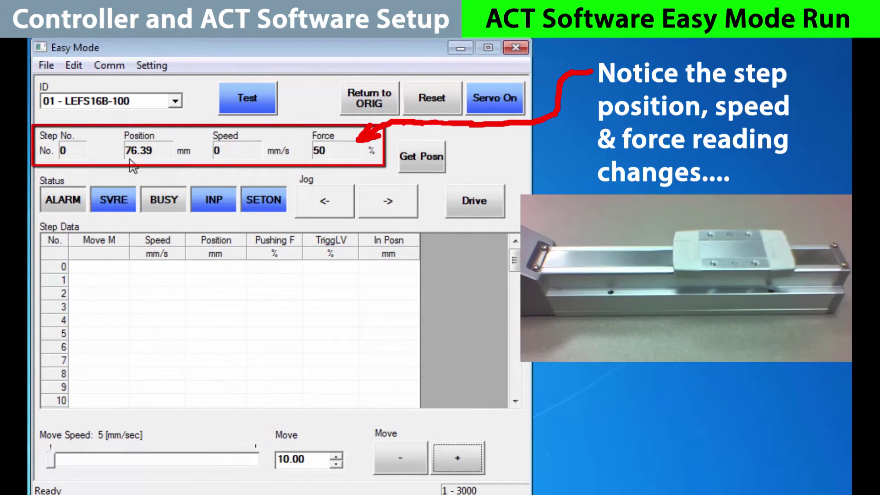
# - Set the move distance to 20 mm and command two moves in the positive direction
pyautogui.doubleClick(298, 459)
pyautogui.write('20')
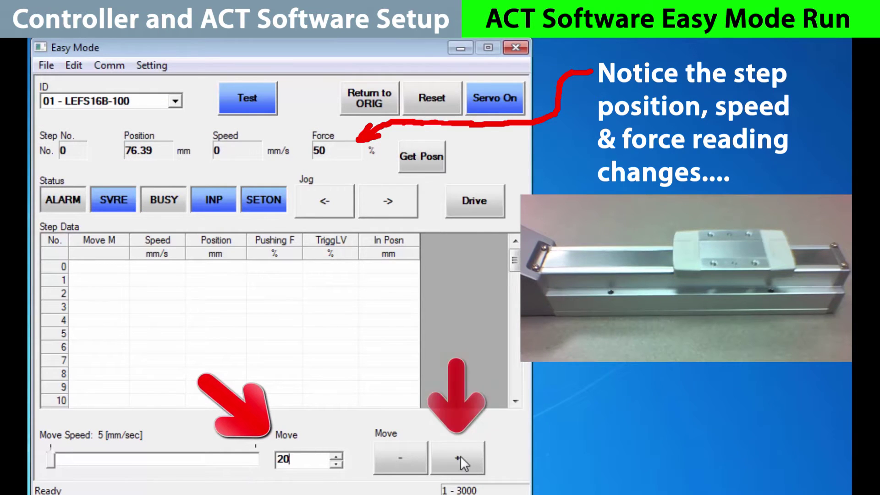
pyautogui.click(460, 455)
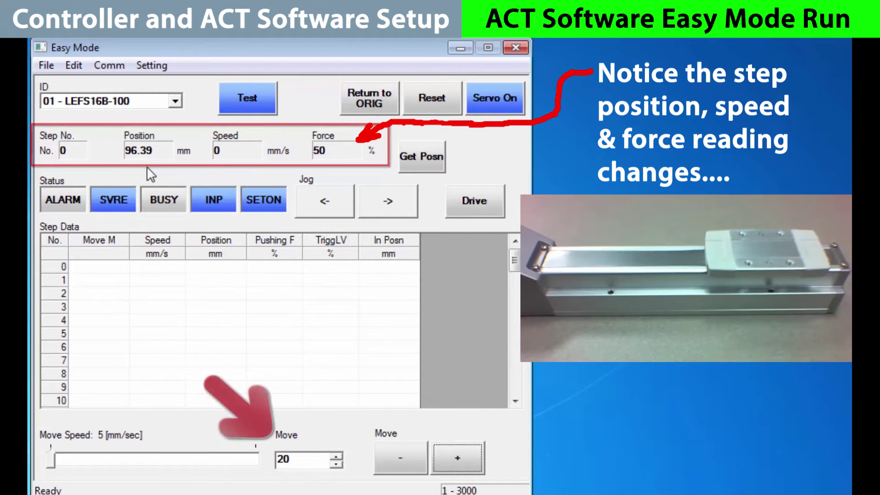
pyautogui.click(469, 459)
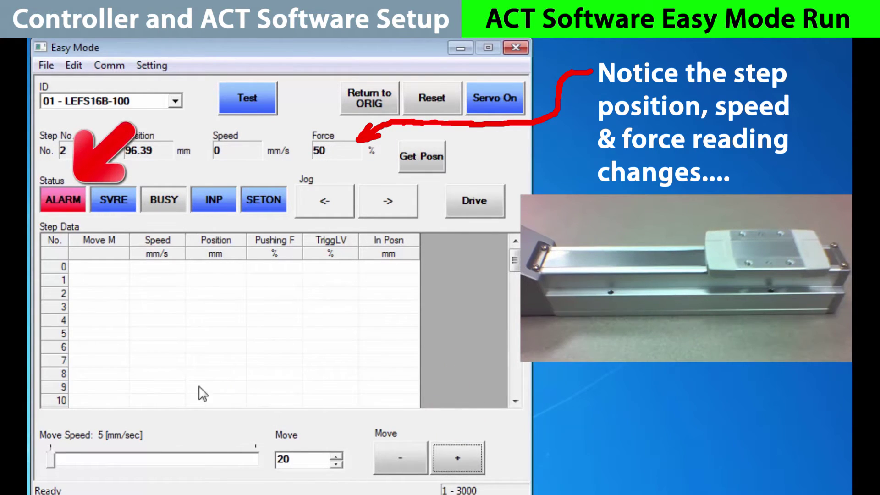
# - Review the current alarm's code and comment, and reset the alarm
pyautogui.click(61, 205)
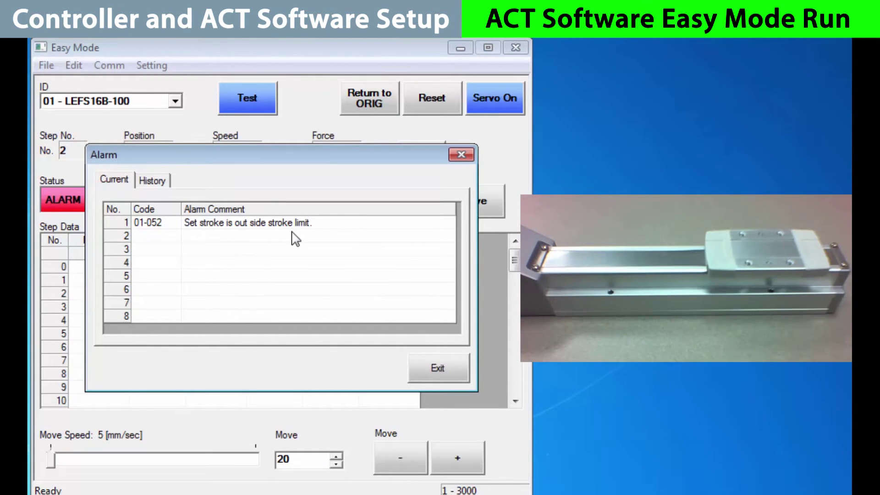
pyautogui.click(438, 369)
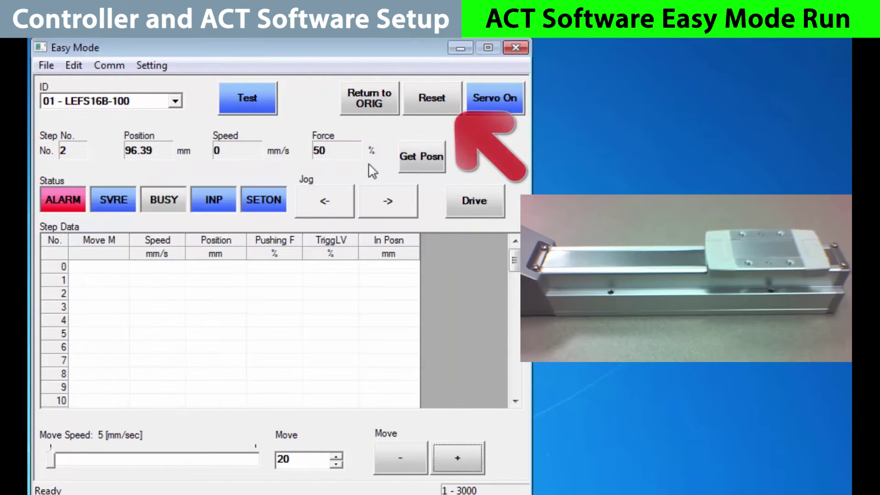
pyautogui.click(445, 97)
# - Move the actuator back 20 mm and return it to its origin
pyautogui.click(397, 457)
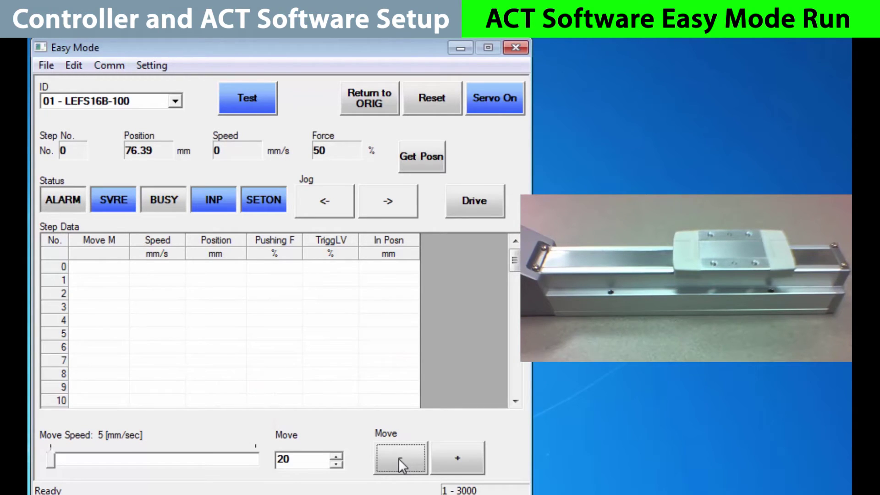
pyautogui.click(372, 100)
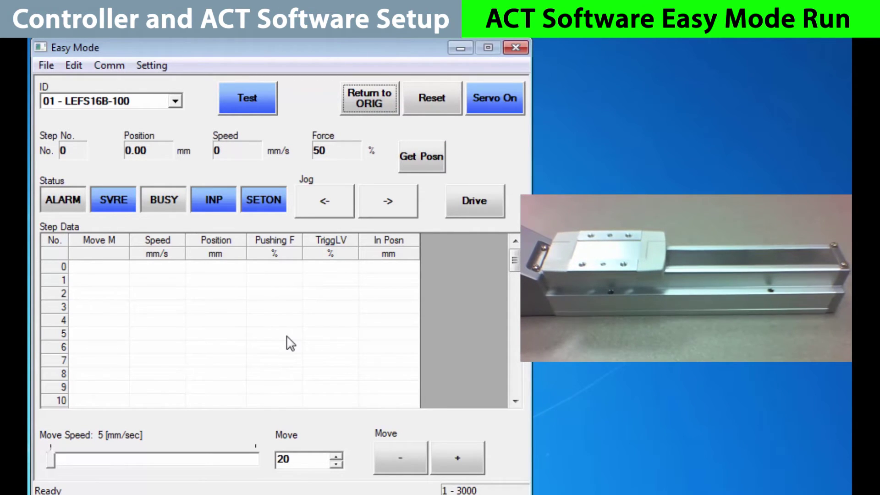
# - Define step 0 in the step data as an Absolute move and drive the actuator with it
pyautogui.click(51, 267)
pyautogui.click(122, 267)
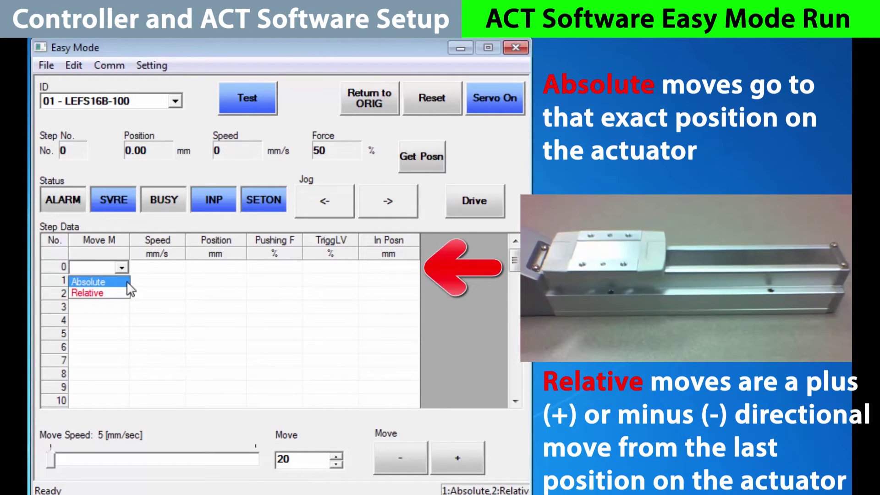
pyautogui.click(127, 282)
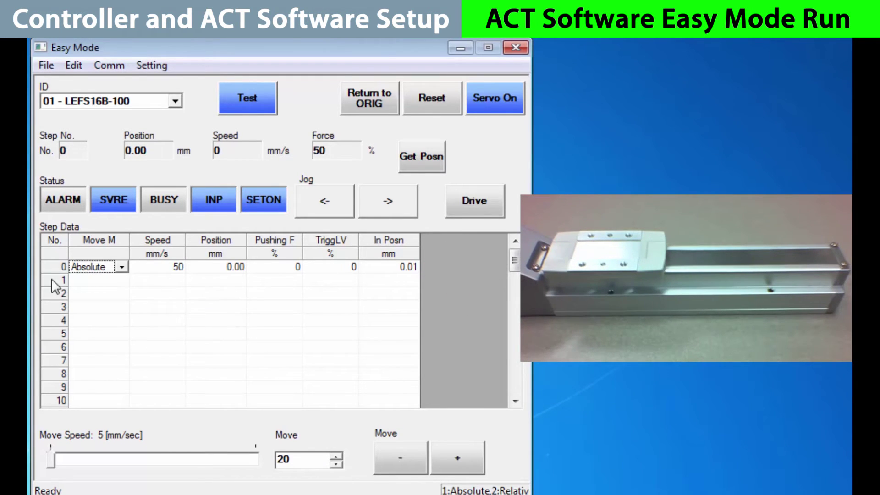
pyautogui.click(483, 202)
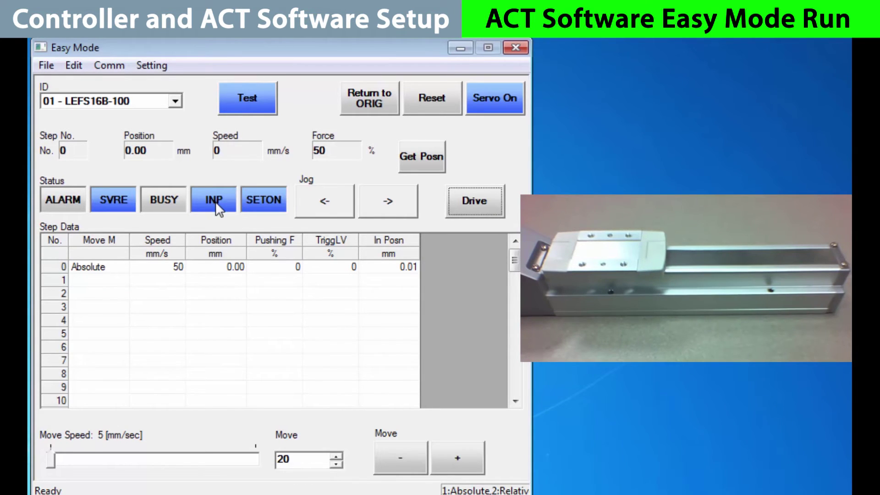
# - Jog the actuator forward to about 53 mm and store that position in step 1 as an Absolute move
pyautogui.click(389, 199)
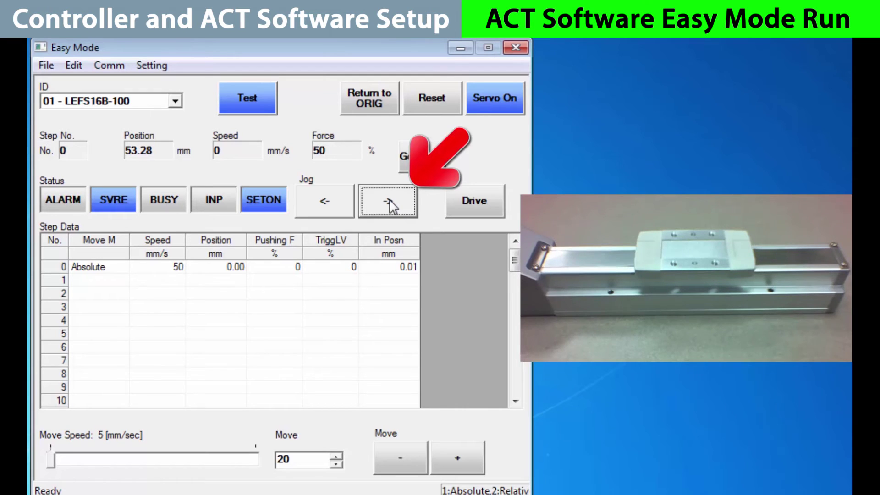
pyautogui.click(49, 283)
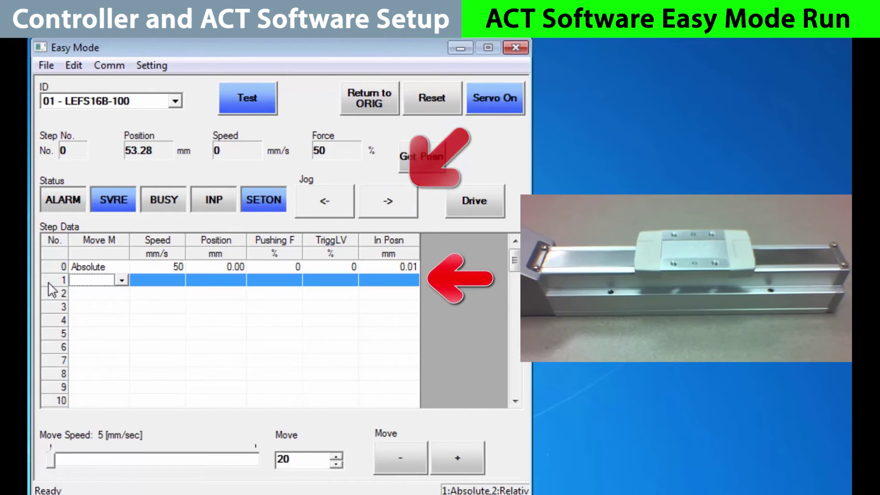
pyautogui.click(121, 280)
pyautogui.click(111, 293)
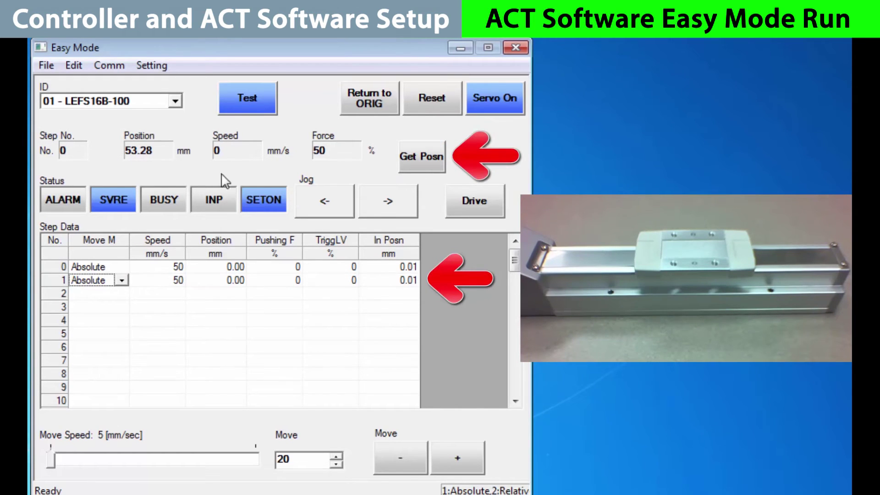
pyautogui.click(421, 158)
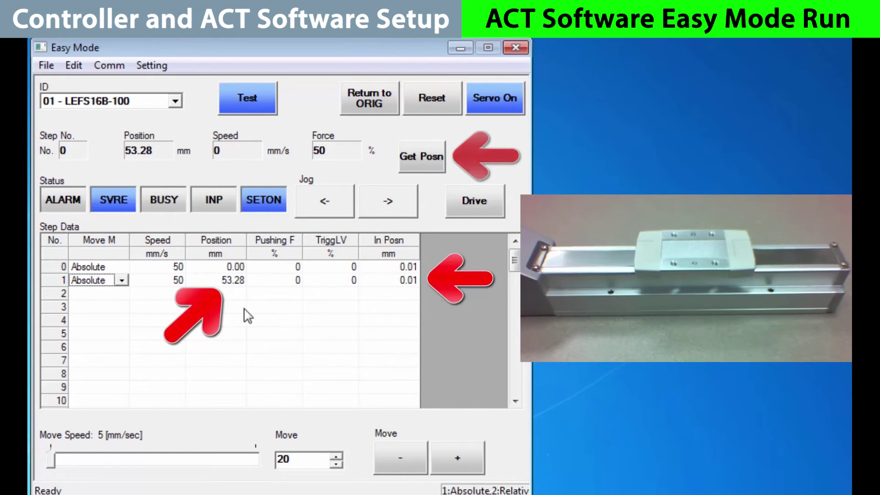
# - Define step 2 as an Absolute move and store the position reached after moving the actuator forward 20 mm
pyautogui.click(60, 294)
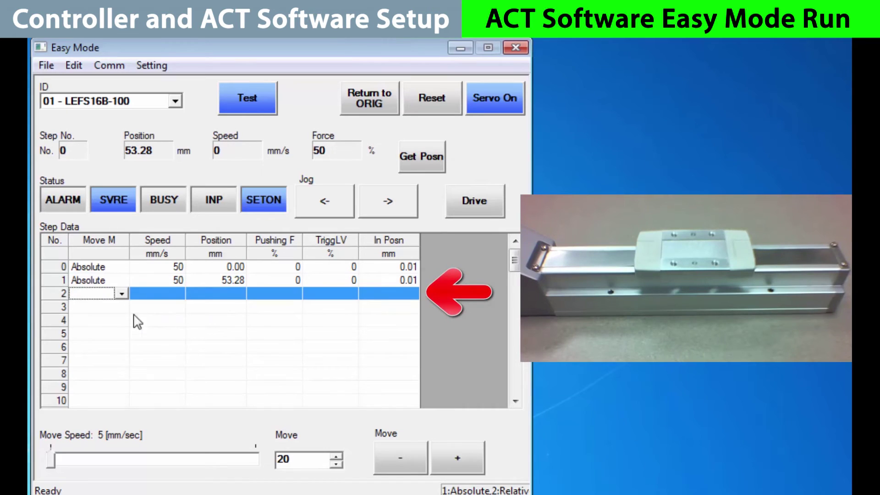
pyautogui.click(122, 294)
pyautogui.click(87, 306)
pyautogui.click(459, 455)
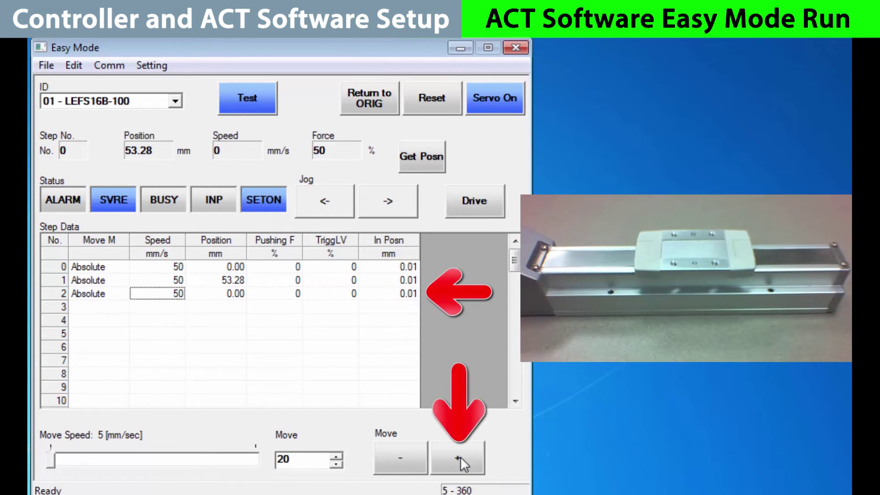
pyautogui.click(463, 457)
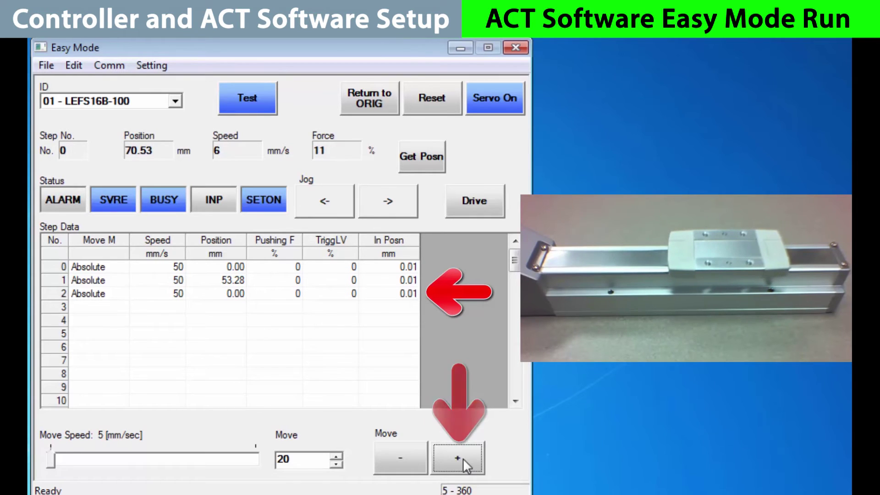
pyautogui.click(46, 293)
pyautogui.click(431, 156)
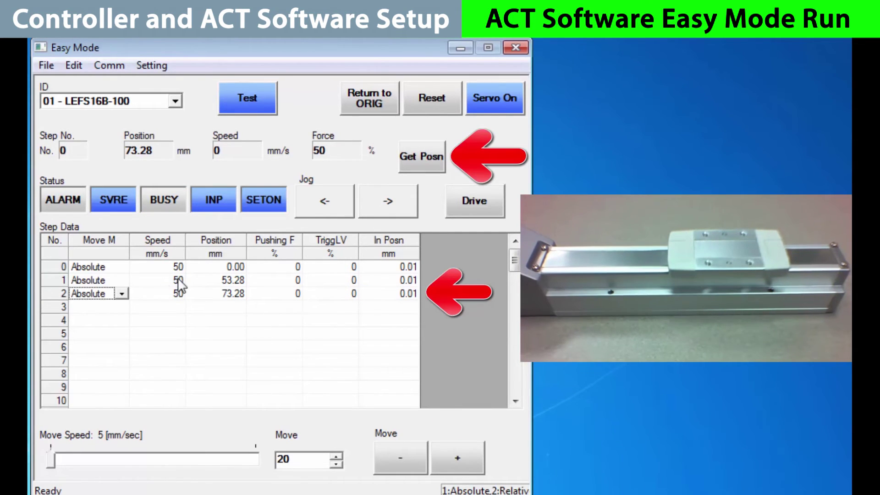
# - Set the speed of step 1 to 100 mm/s and of step 2 to 200 mm/s
pyautogui.click(156, 279)
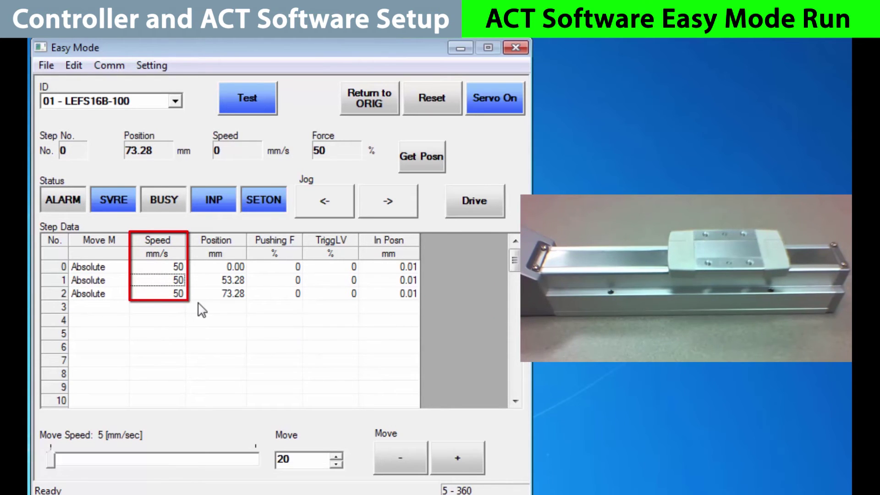
pyautogui.write('100')
pyautogui.press('Tab')
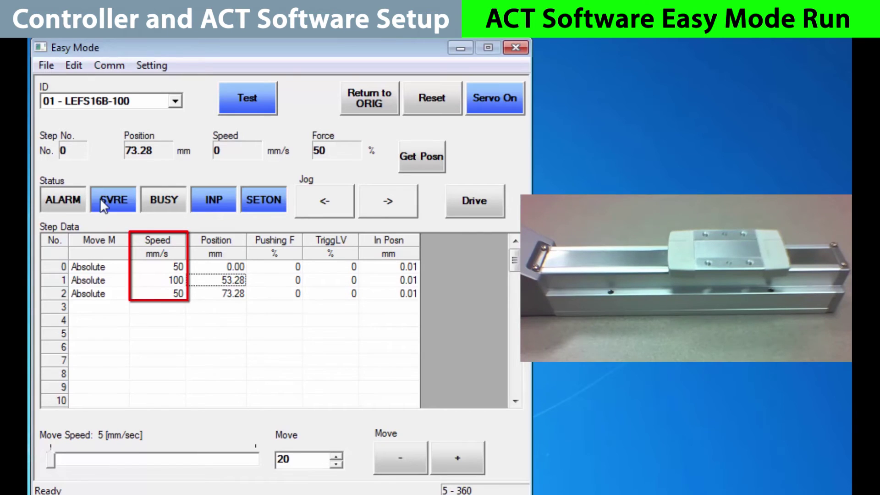
pyautogui.click(172, 296)
pyautogui.write('200')
pyautogui.press('Tab')
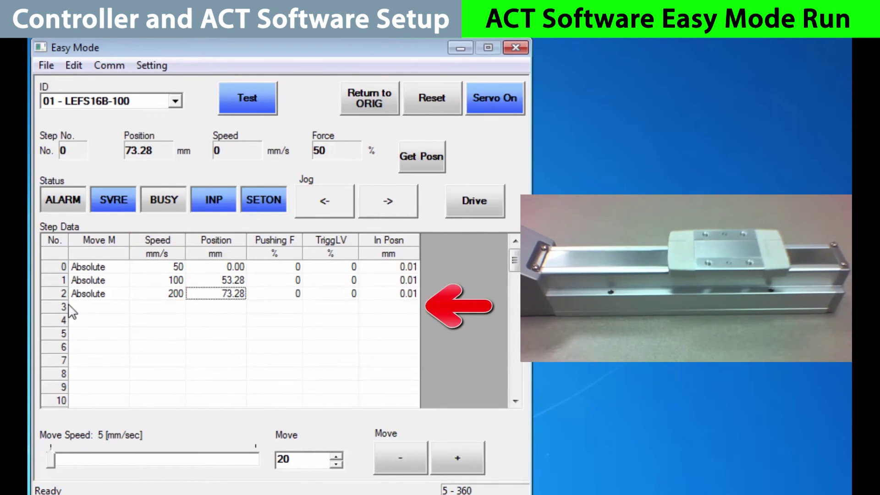
# - Define step 3 in the step data as an Absolute move with speed 250 mm/s and position 100 mm
pyautogui.click(51, 307)
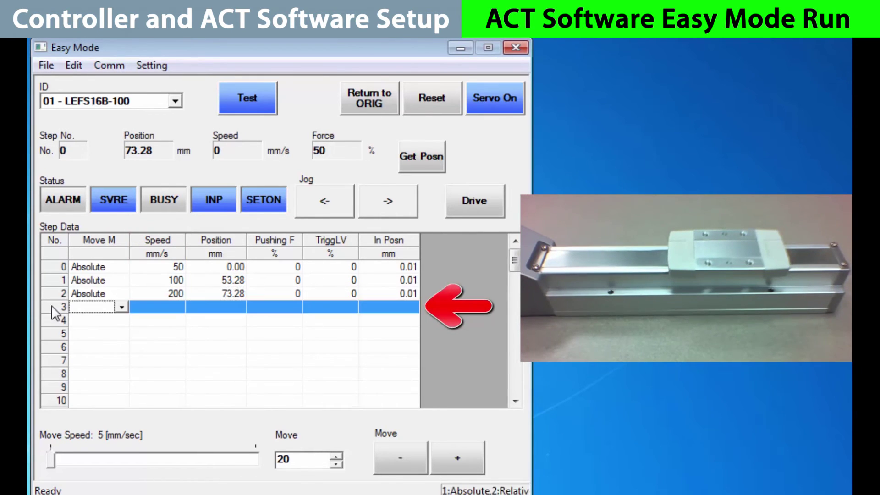
pyautogui.click(120, 307)
pyautogui.click(105, 324)
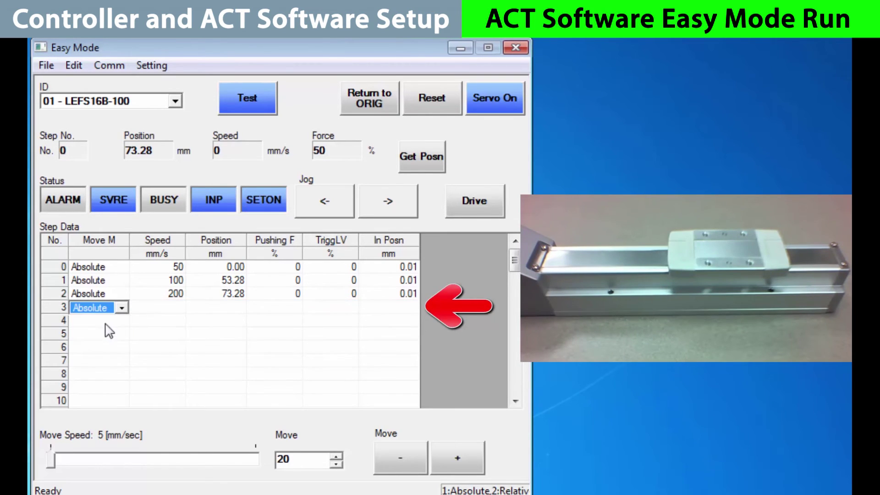
pyautogui.click(182, 310)
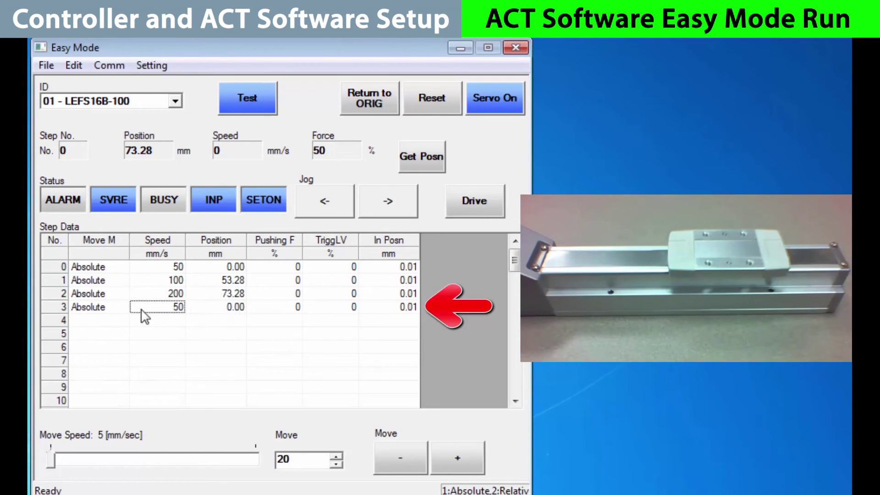
pyautogui.write('2')
pyautogui.click(226, 314)
pyautogui.write('10')
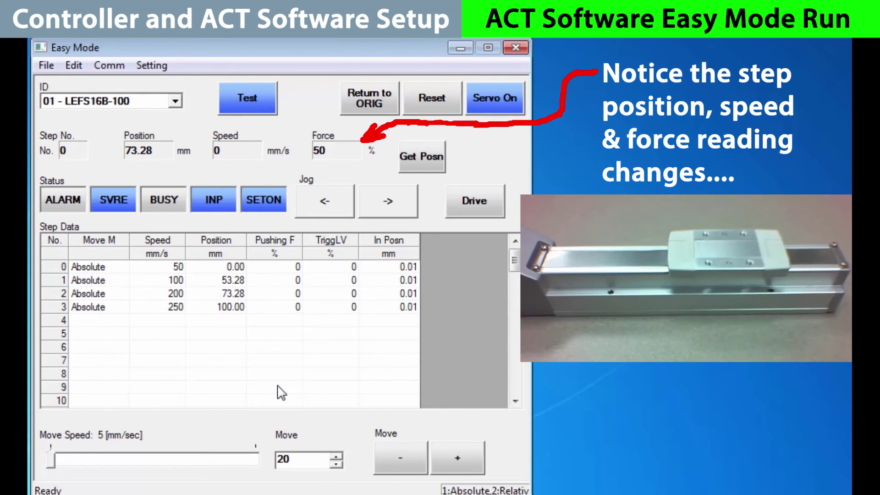
# - Return the actuator to its origin and drive it through step 1 and step 2
pyautogui.click(372, 103)
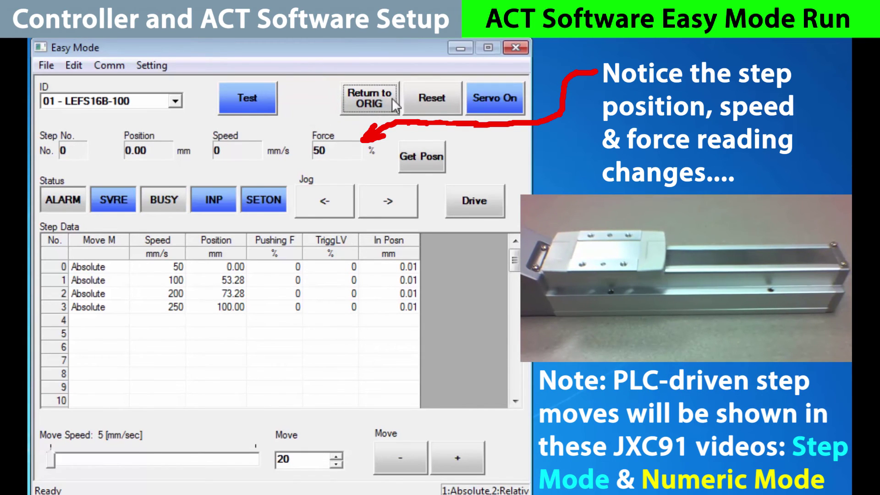
pyautogui.click(60, 280)
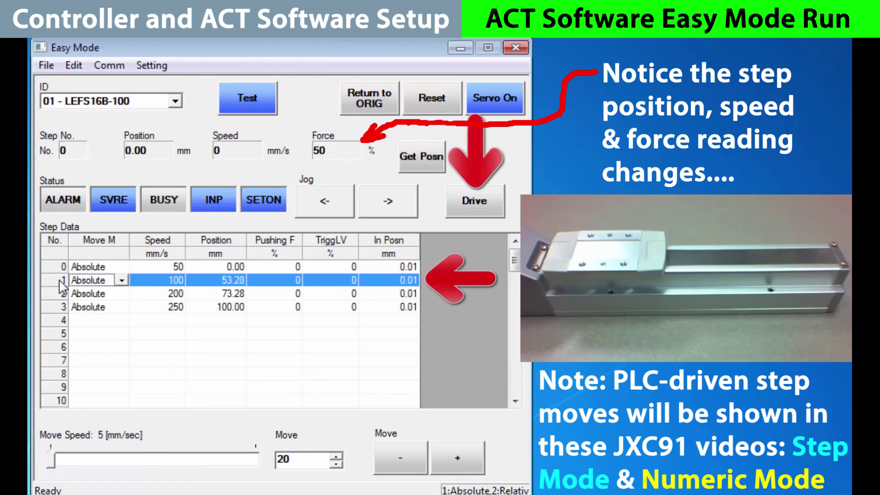
pyautogui.click(476, 203)
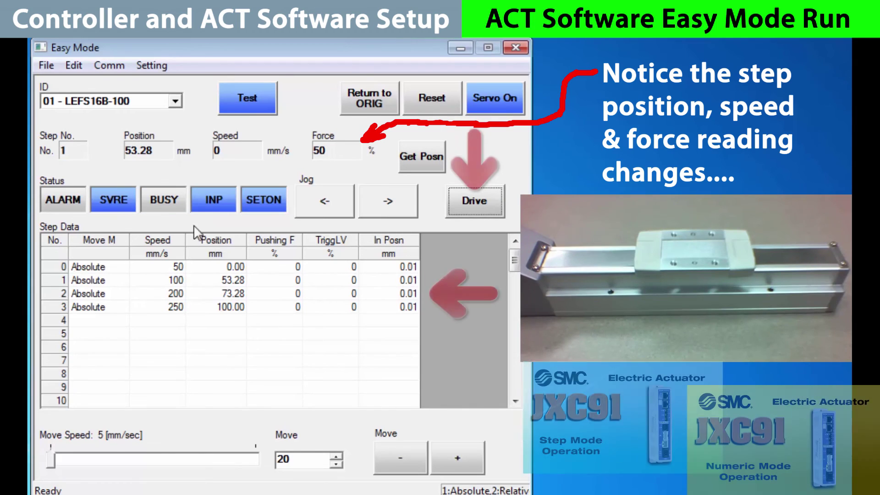
pyautogui.click(477, 199)
# - Drive the actuator to the step 3 position and back to the step 0 position
pyautogui.click(49, 307)
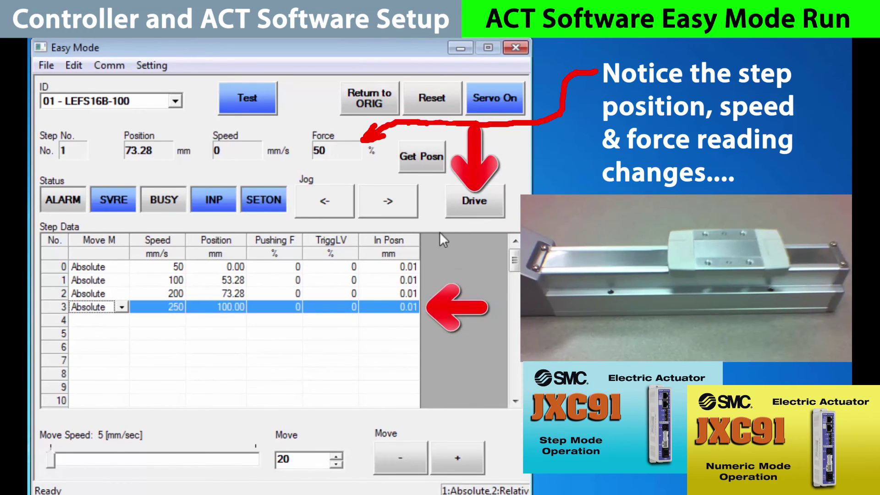
pyautogui.click(465, 205)
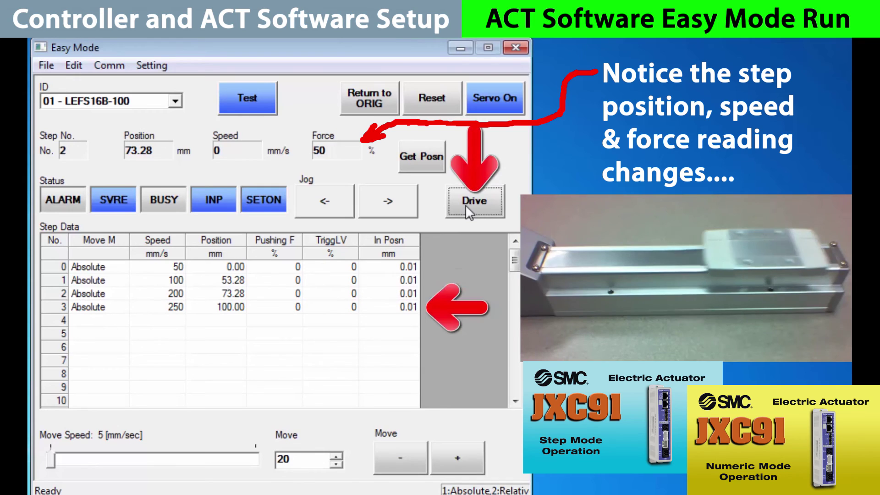
pyautogui.click(49, 268)
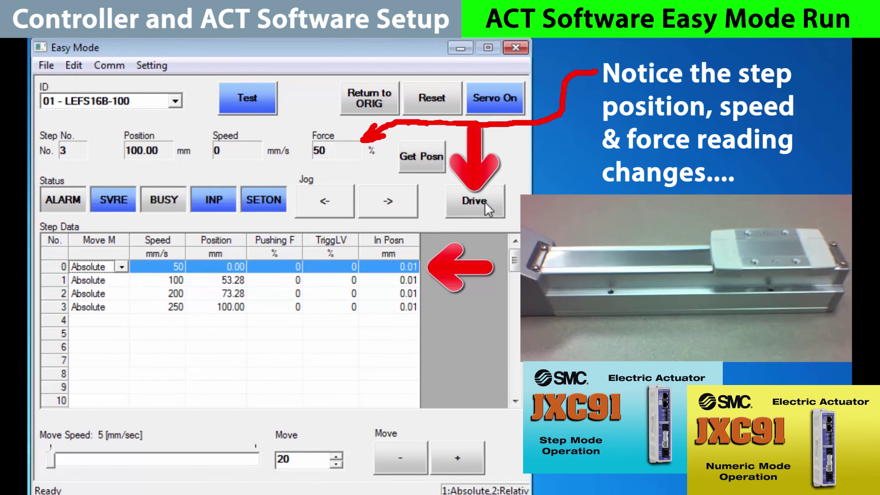
pyautogui.click(485, 202)
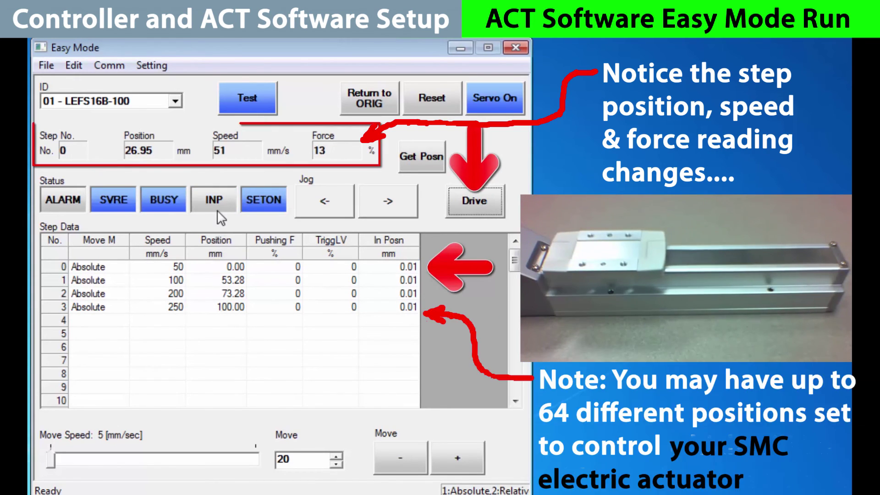
# - Save the step data in the Documents folder as a Step Data File named test
pyautogui.click(51, 64)
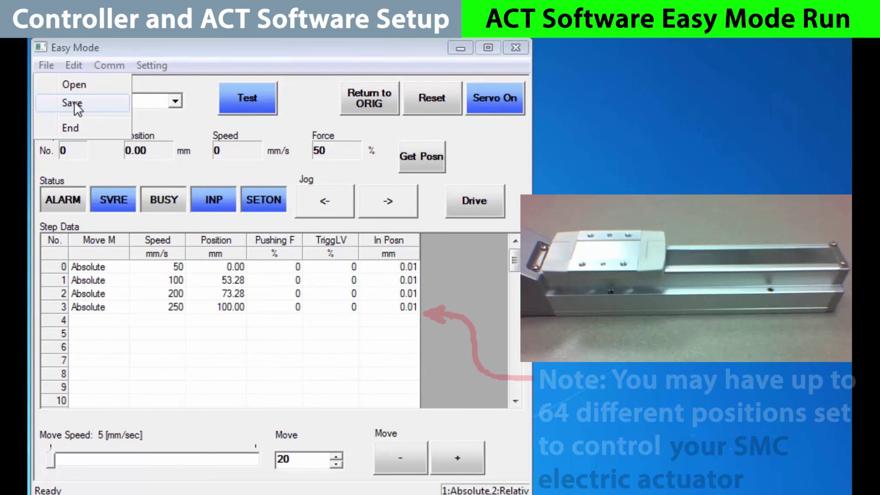
pyautogui.click(46, 103)
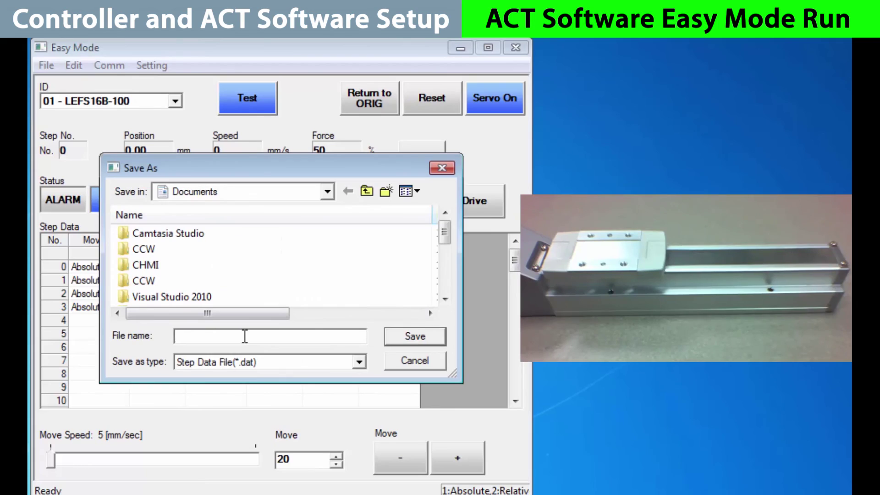
pyautogui.write('test')
pyautogui.click(415, 336)
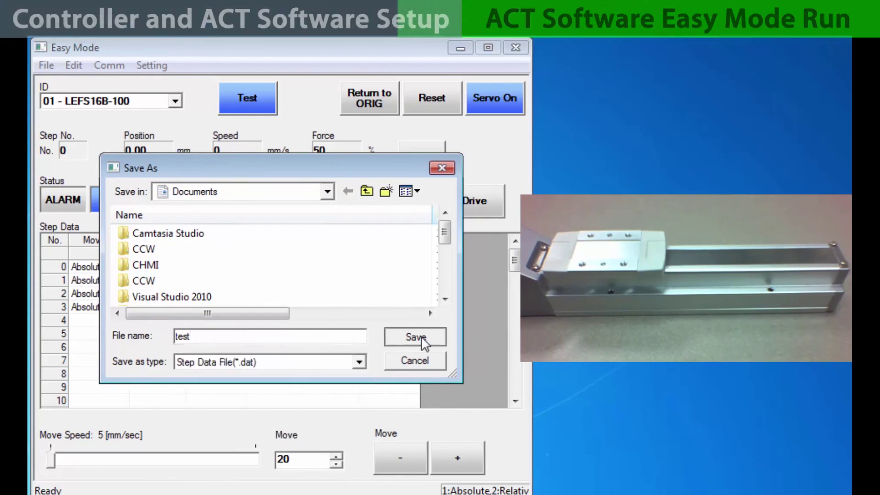